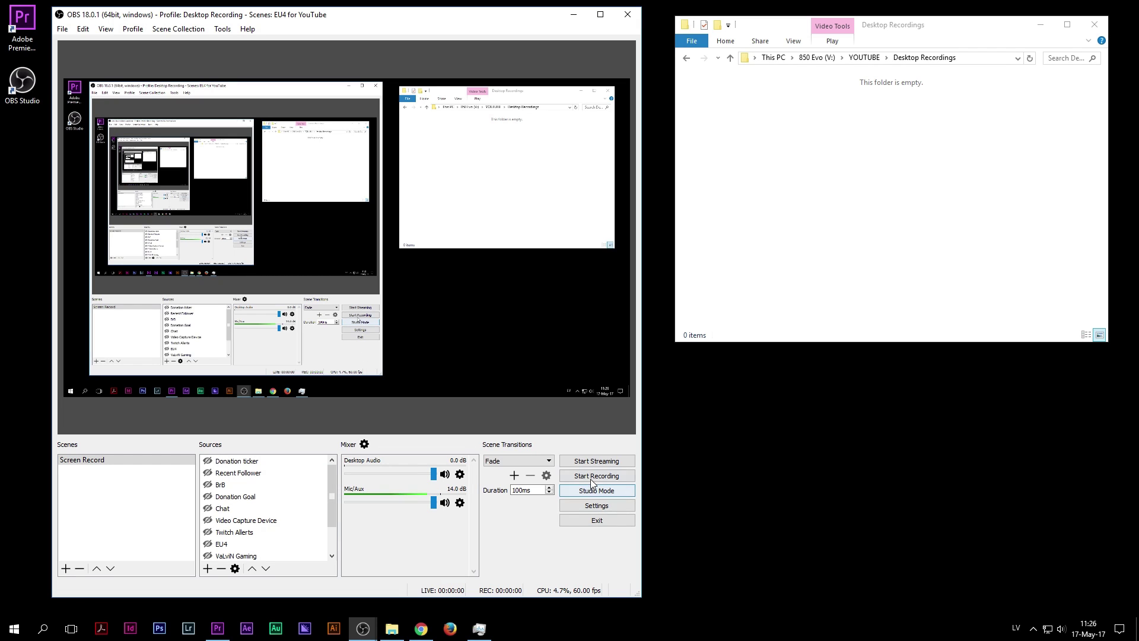
# - Start an OBS desktop recording and move the resulting 'Failed to start recording' error aside
pyautogui.click(594, 478)
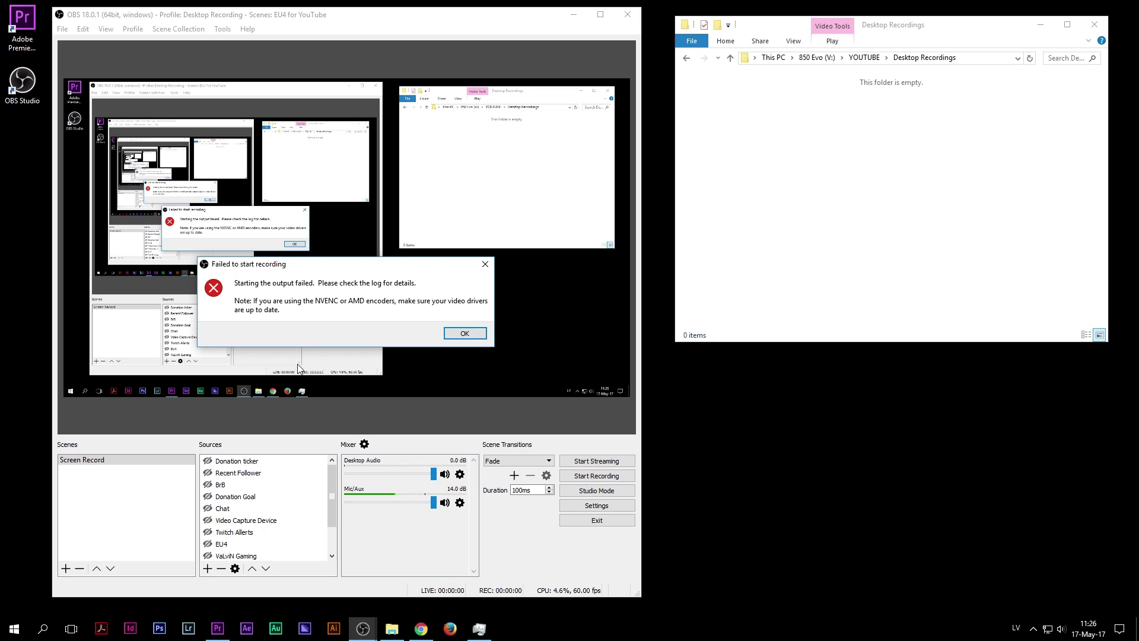
pyautogui.moveTo(333, 268); pyautogui.dragTo(372, 265)
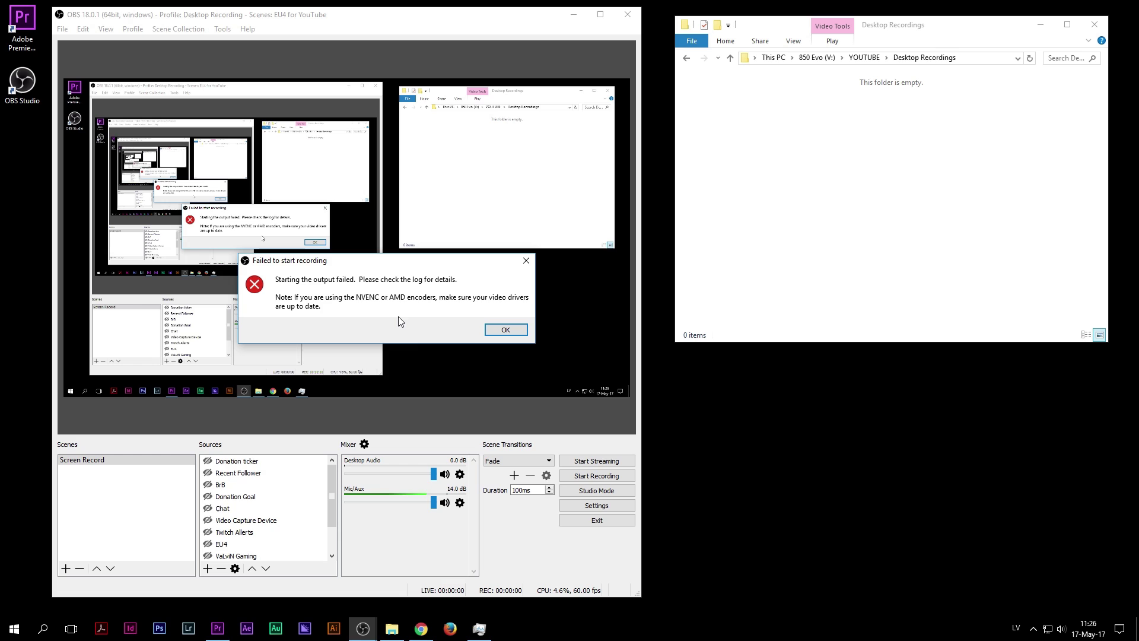
# - Dismiss the recording error and check Task Manager memory use: 9.4 of 31.9 GB (29%)
pyautogui.click(505, 330)
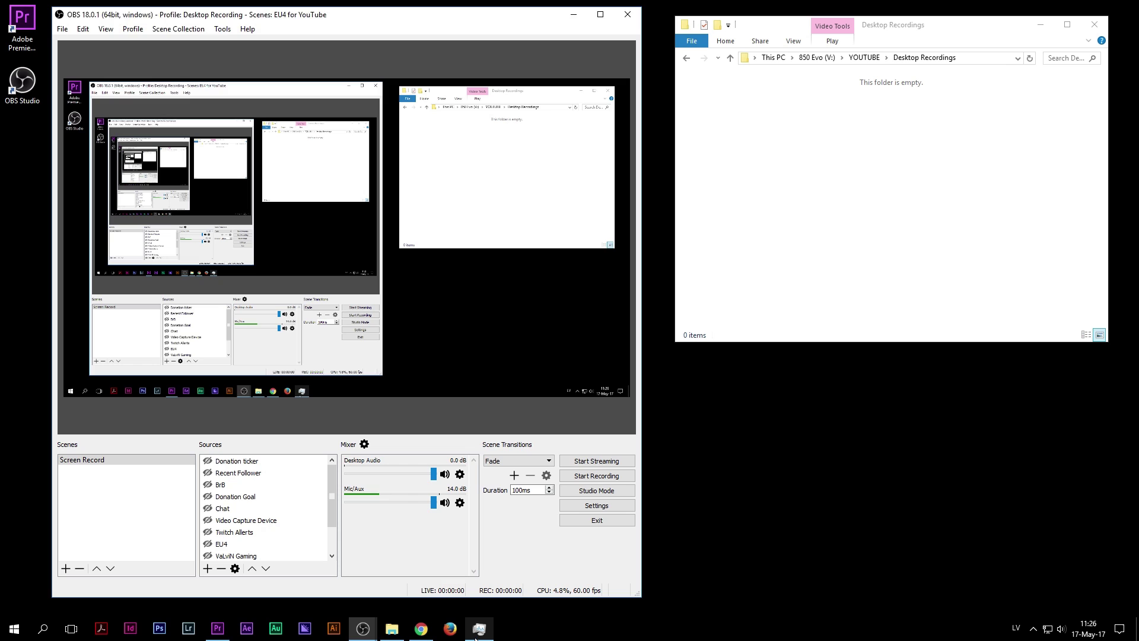
pyautogui.hotkey('ctrl', 'shift', 'Escape')
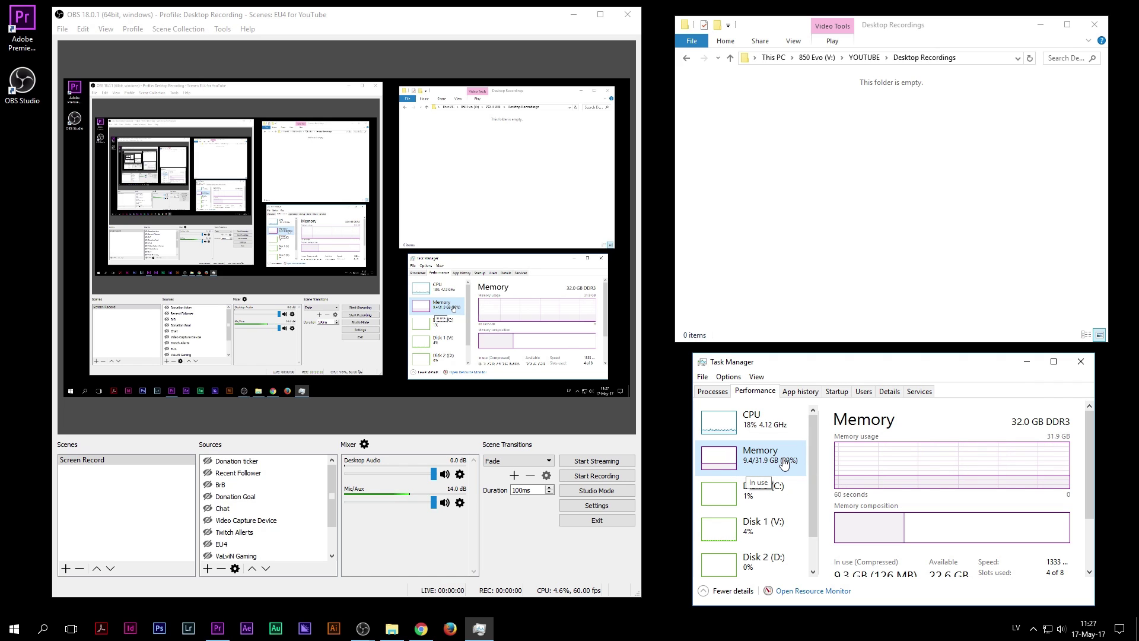
# - Review Premiere Pro's Memory preferences (6 GB reserved, 25.9 GB available) and close them
pyautogui.click(216, 629)
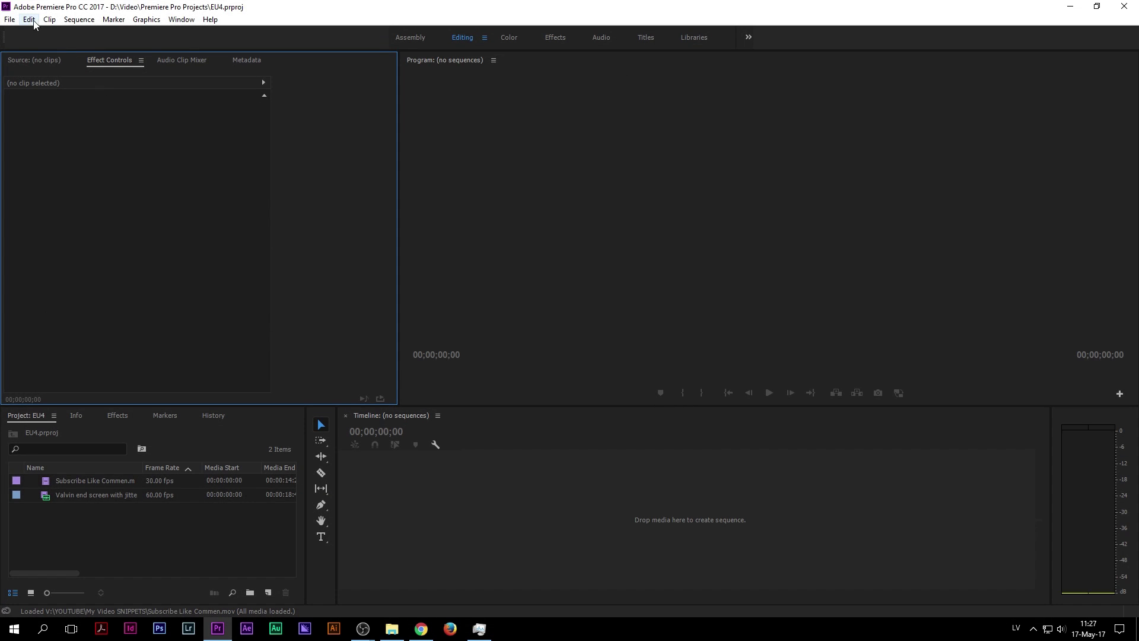
pyautogui.click(29, 19)
pyautogui.moveTo(102, 367)
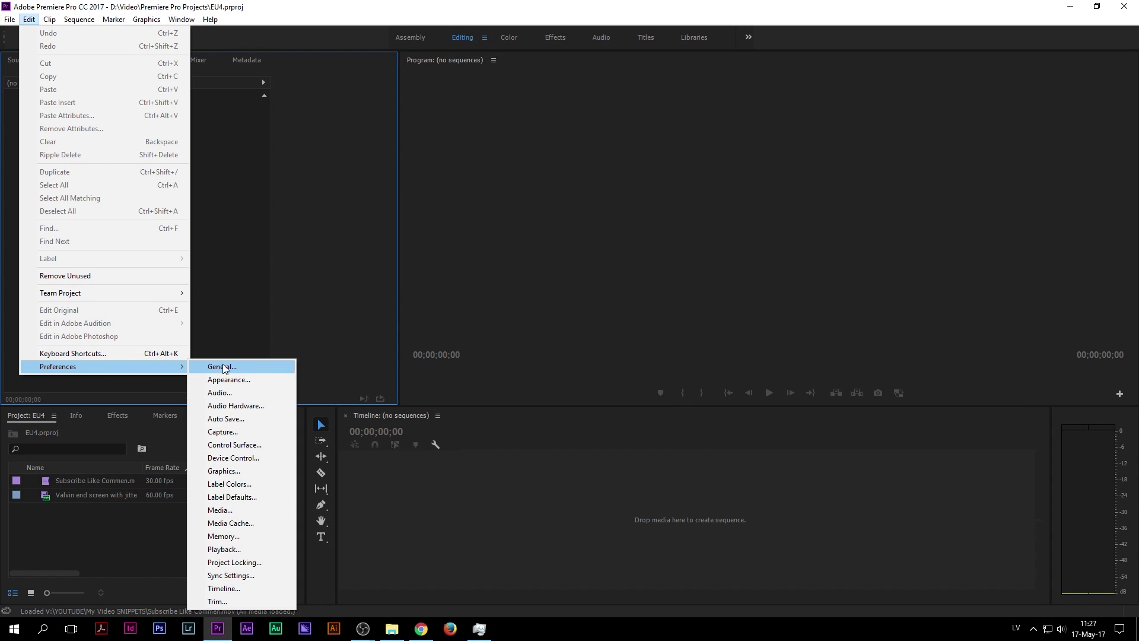
pyautogui.click(243, 537)
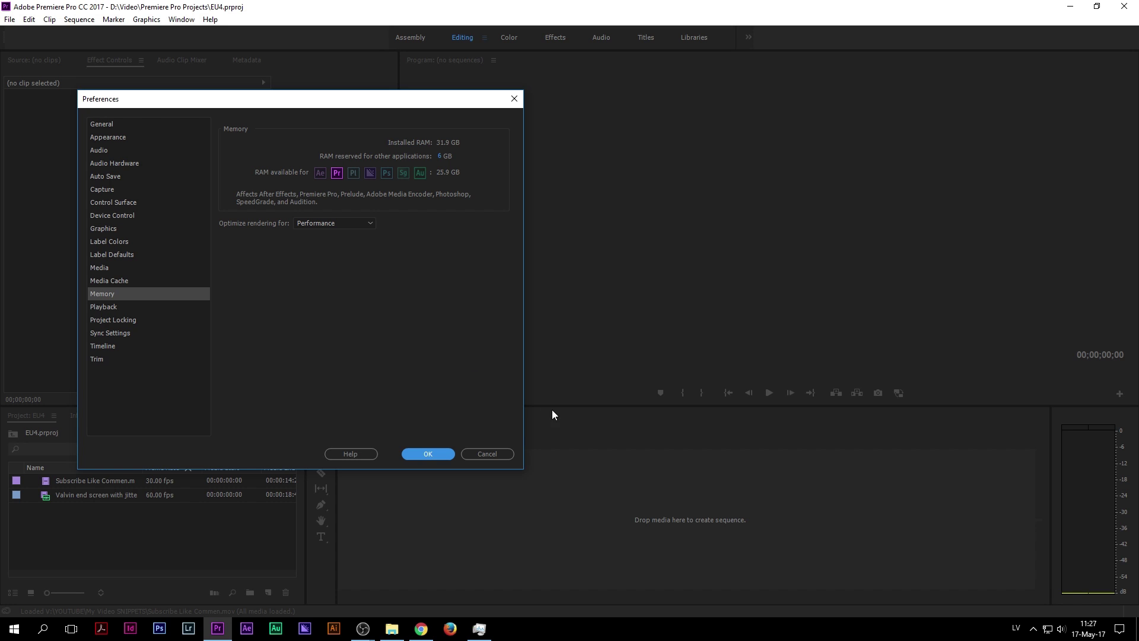
pyautogui.click(486, 454)
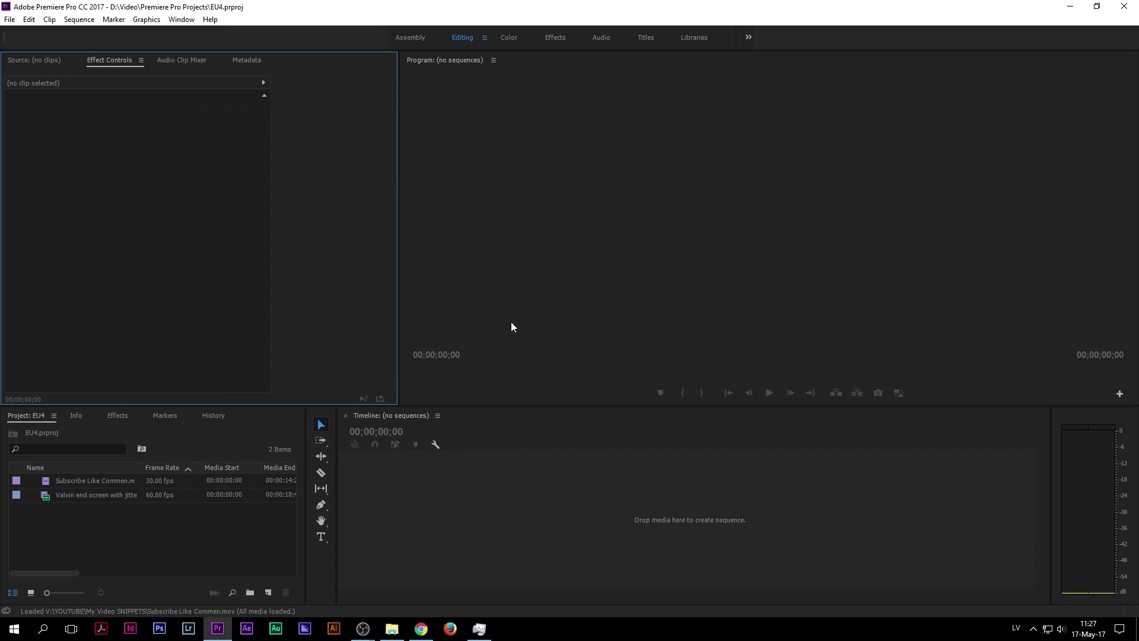
# - Quit Premiere Pro, then record twice in OBS, stopping the second recording with F10
pyautogui.click(1126, 7)
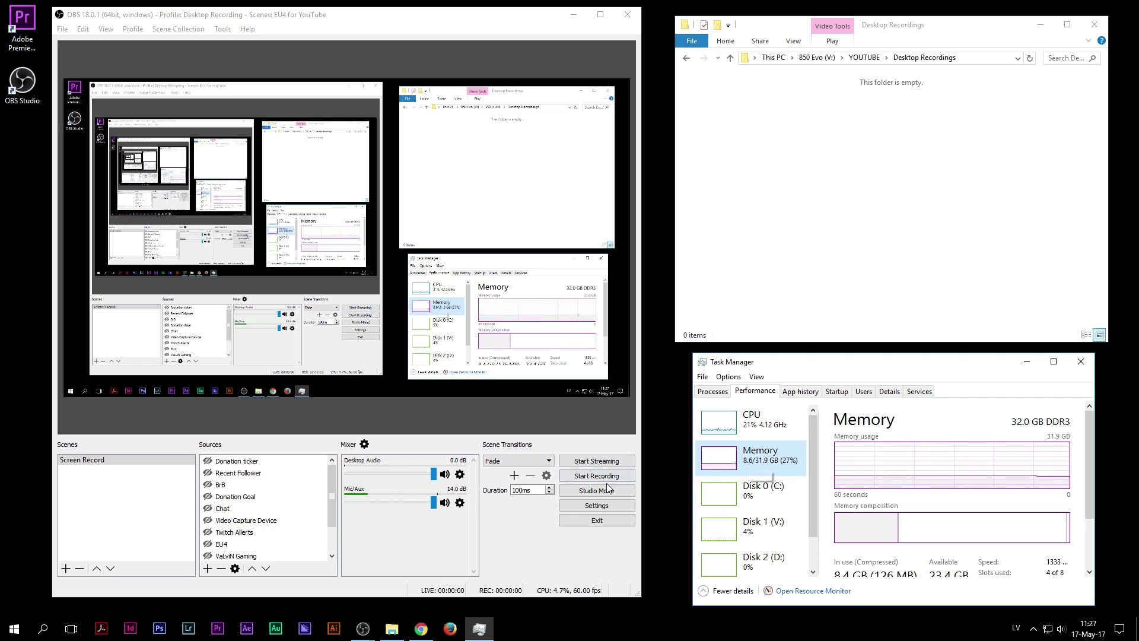
pyautogui.click(582, 480)
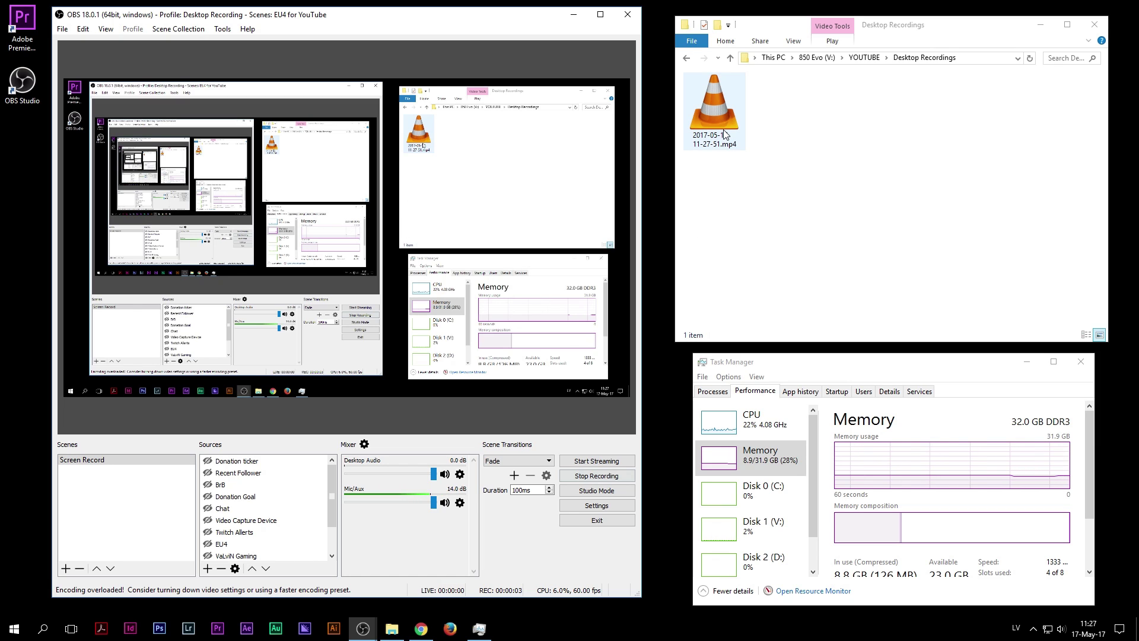
pyautogui.click(595, 479)
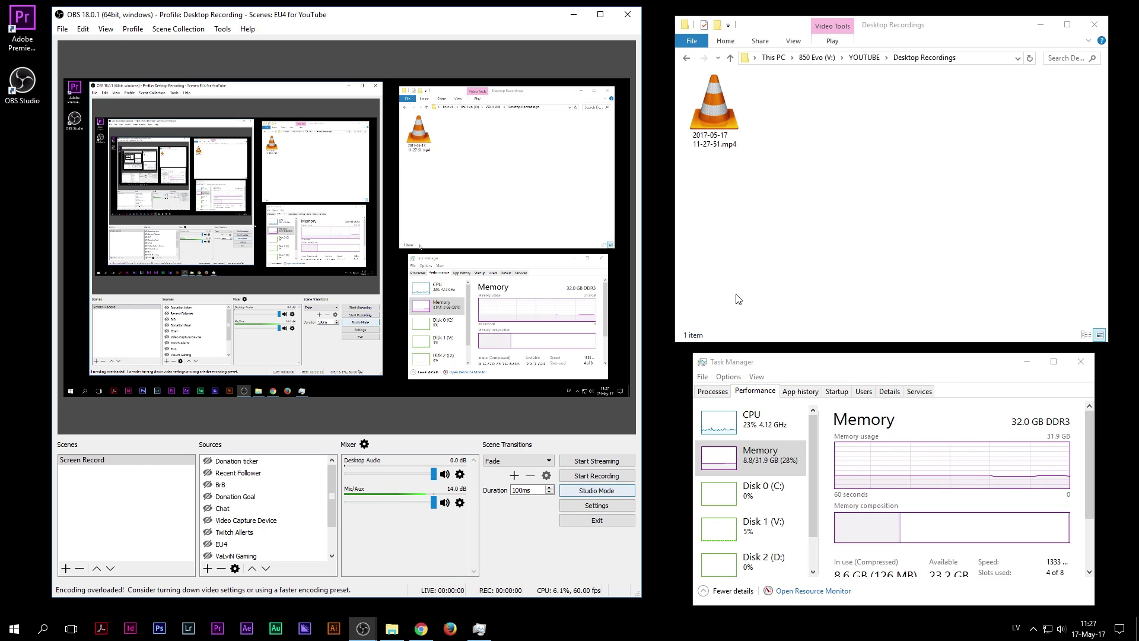
pyautogui.click(596, 475)
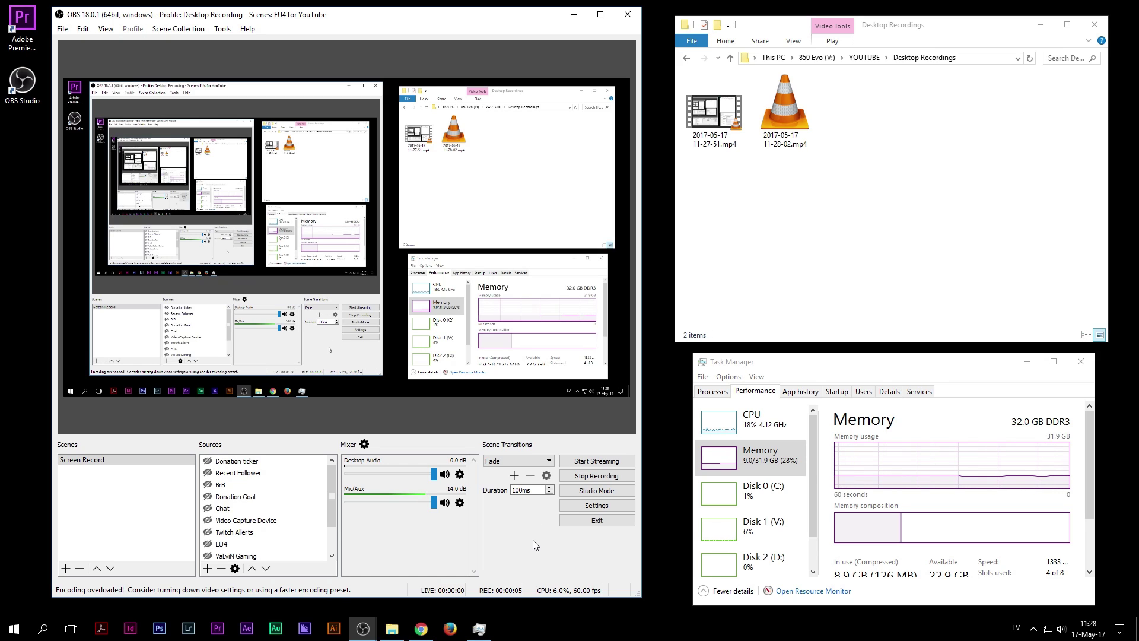
pyautogui.press('F10')
# - Relaunch Premiere Pro, reopen the EU4 project from Recent, and minimize Premiere
pyautogui.click(218, 630)
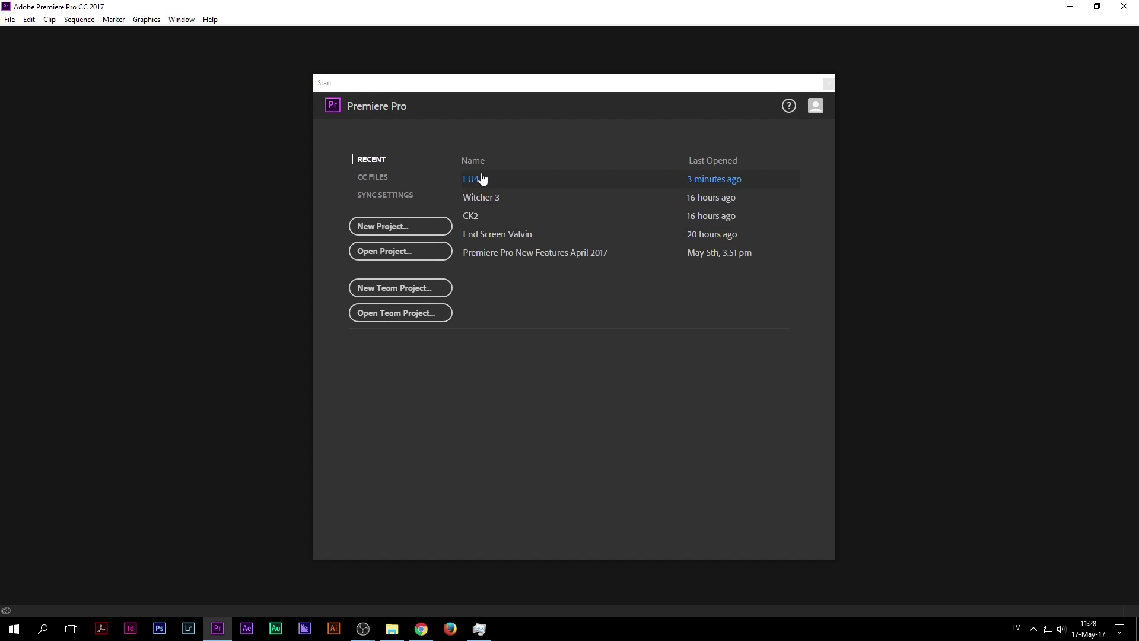
pyautogui.click(482, 179)
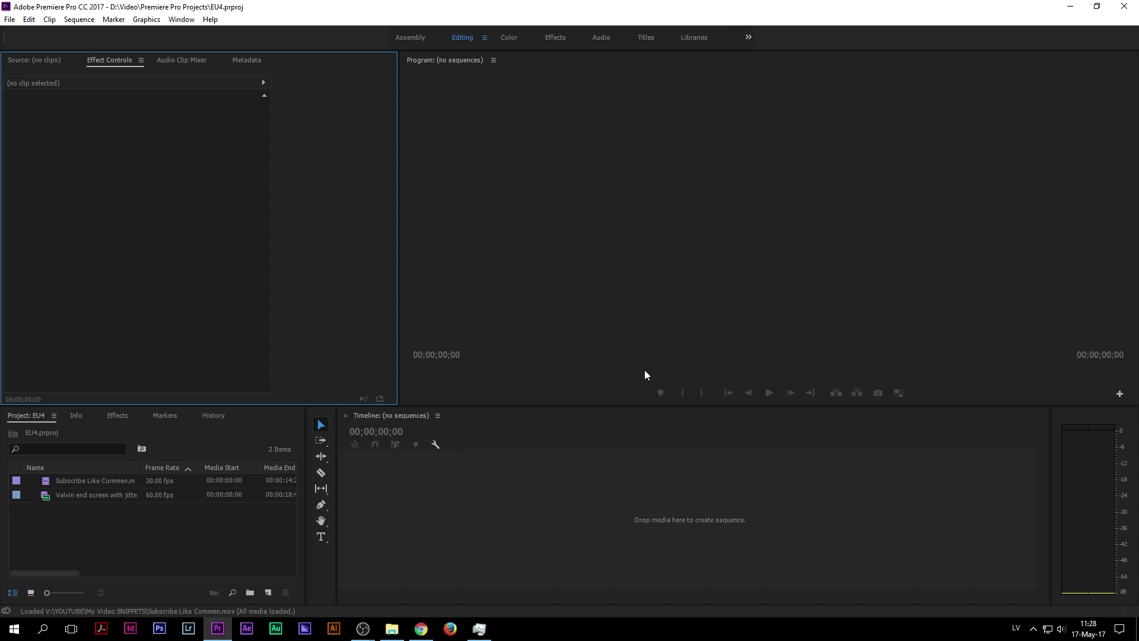
pyautogui.click(1071, 7)
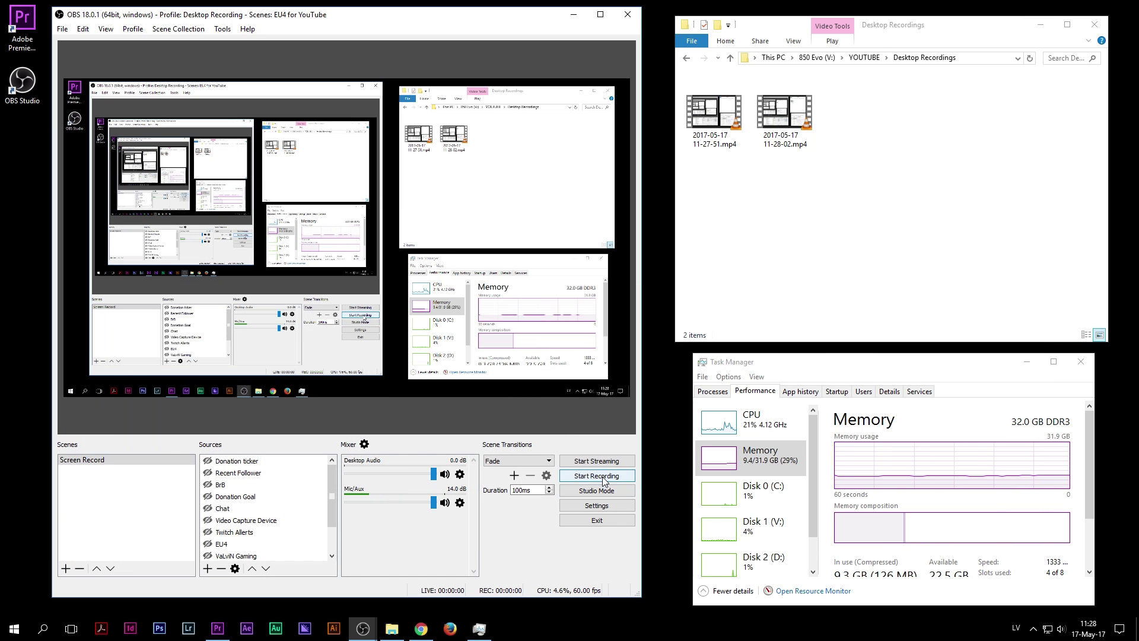
pyautogui.click(603, 476)
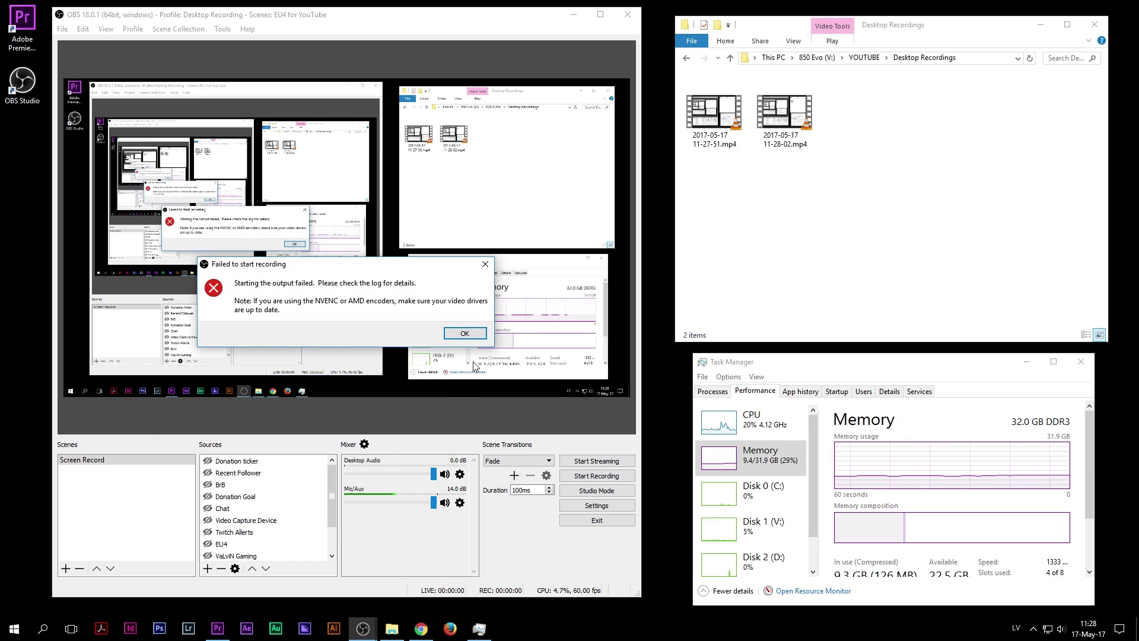
pyautogui.click(467, 335)
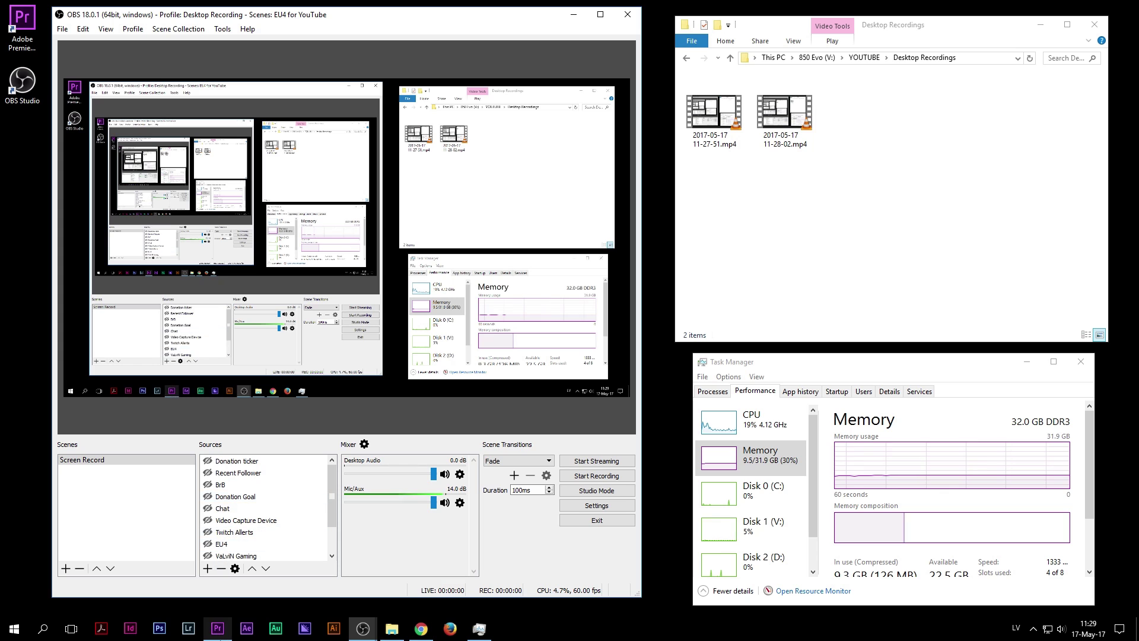
# - Quit Premiere Pro and check Task Manager's Processes list before returning to memory view
pyautogui.click(217, 628)
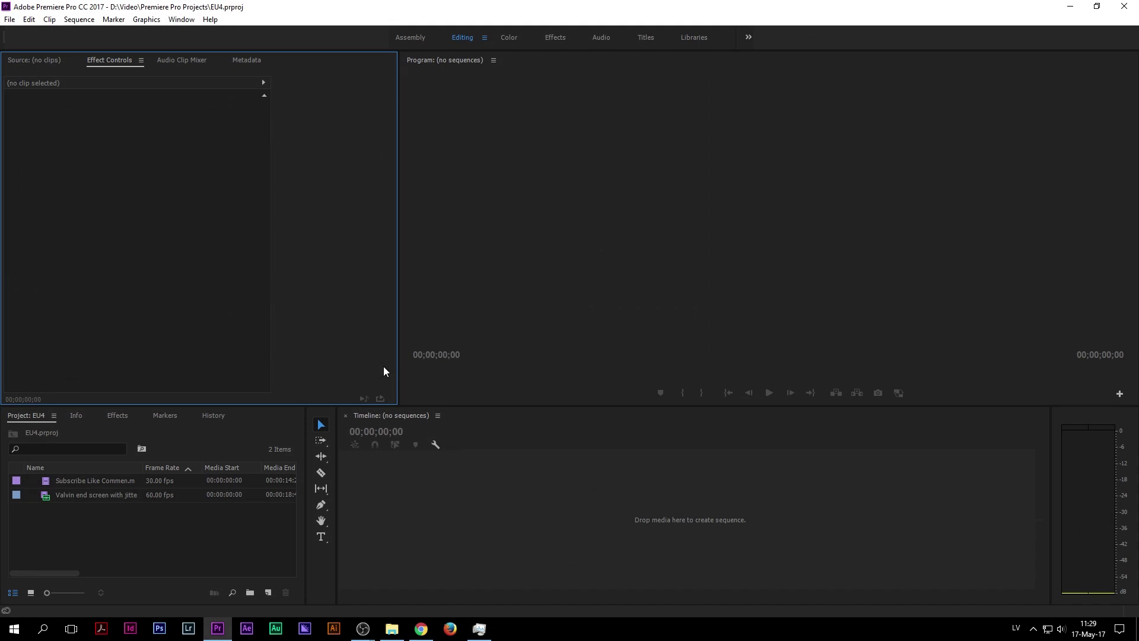
pyautogui.click(1125, 6)
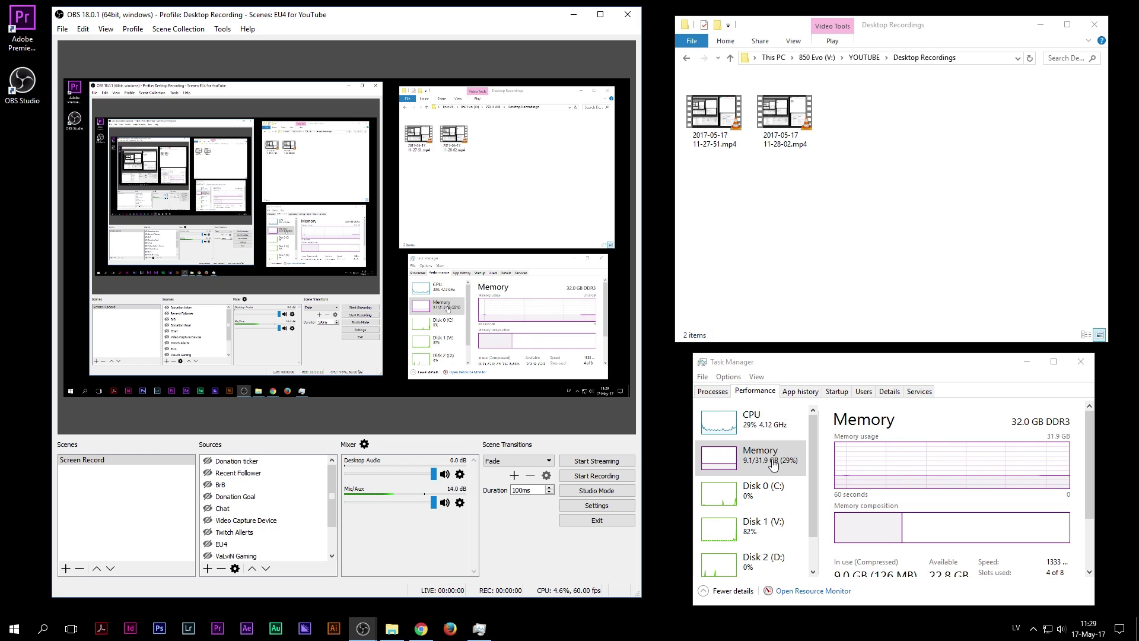
pyautogui.click(723, 391)
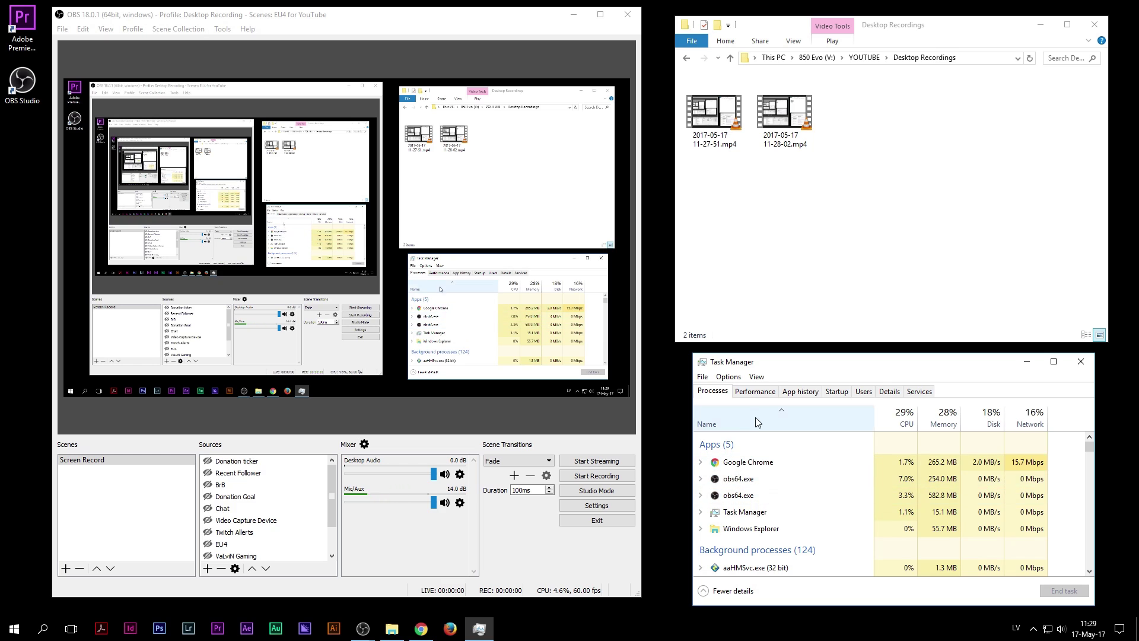
pyautogui.click(756, 392)
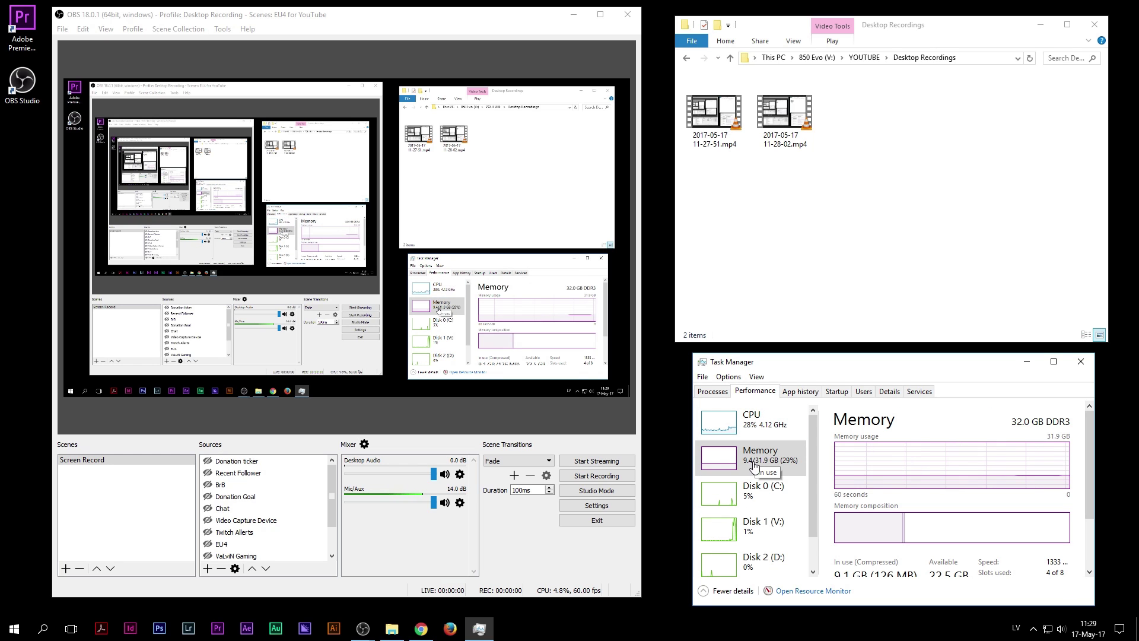
# - Retry the OBS recording, dismiss the repeated error, and close OBS Studio
pyautogui.click(581, 478)
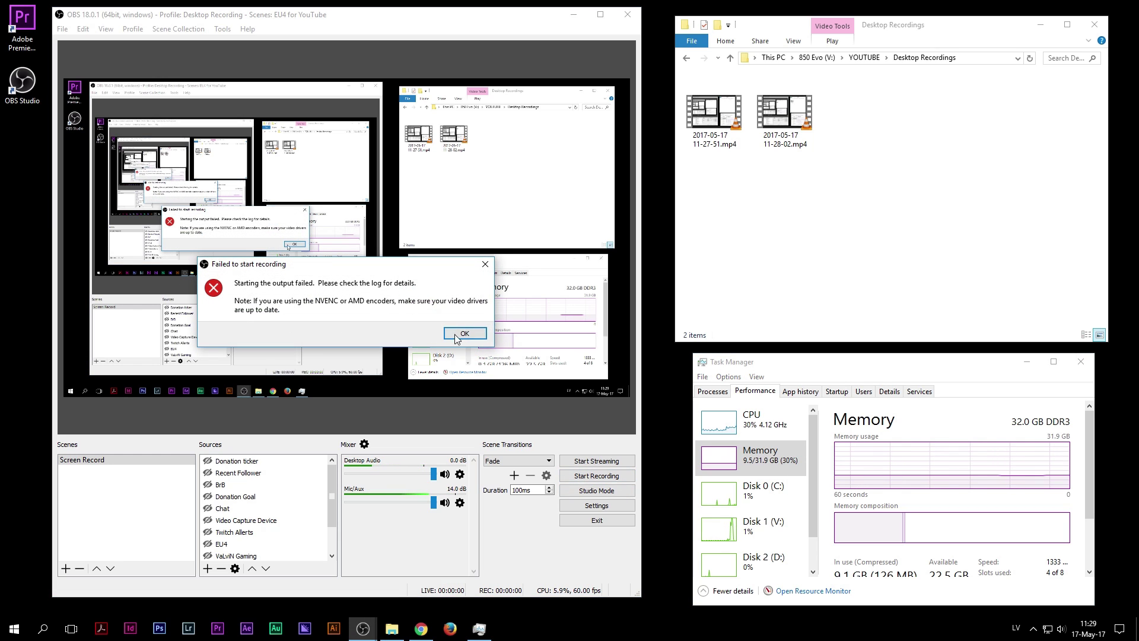
pyautogui.click(465, 334)
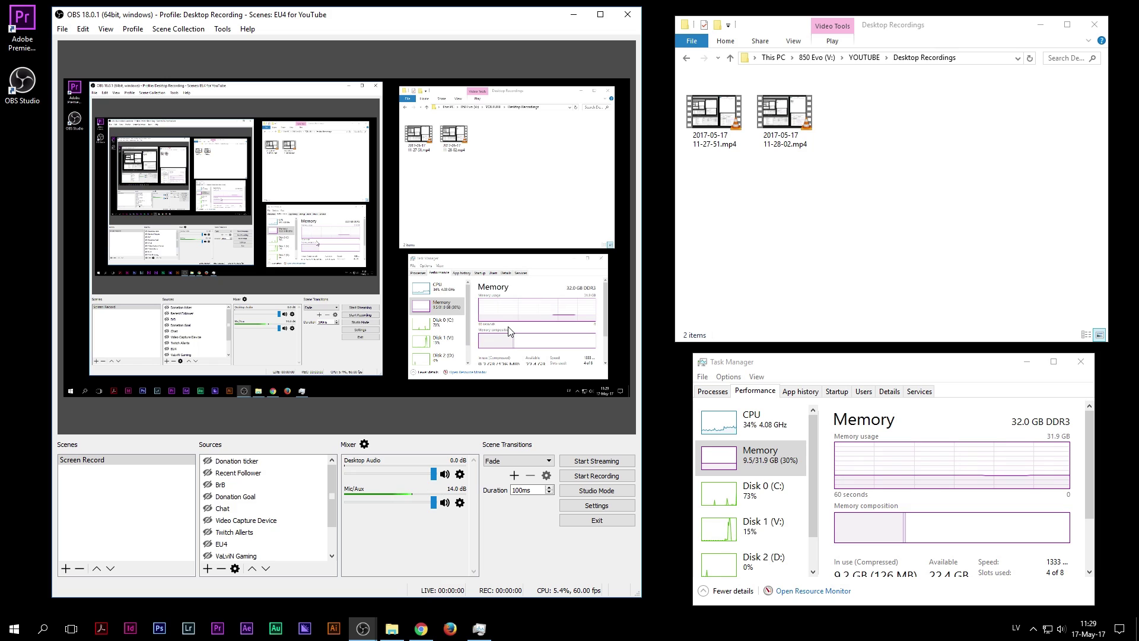
pyautogui.click(770, 93)
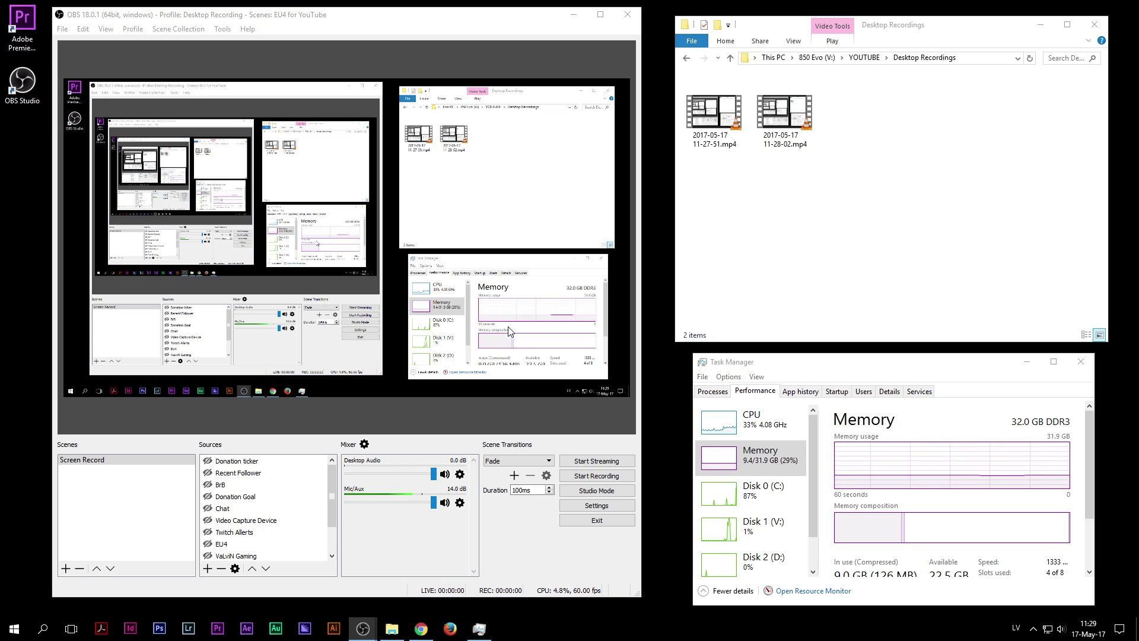
pyautogui.click(629, 18)
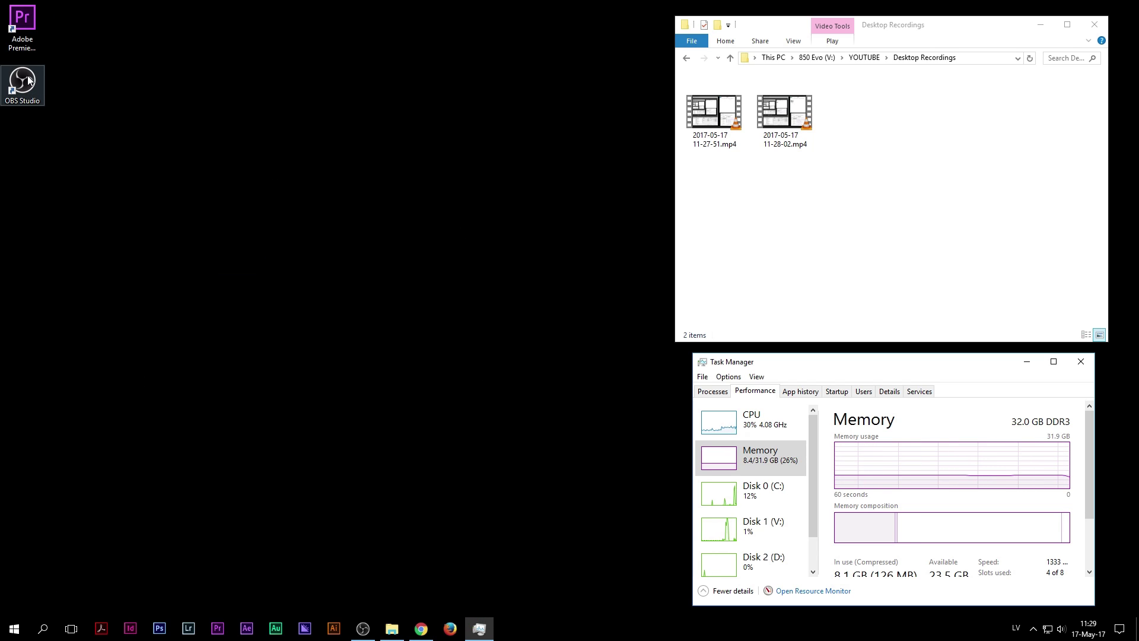
# - Relaunch OBS Studio from the desktop shortcut and record a roughly nine-second clip successfully
pyautogui.doubleClick(26, 79)
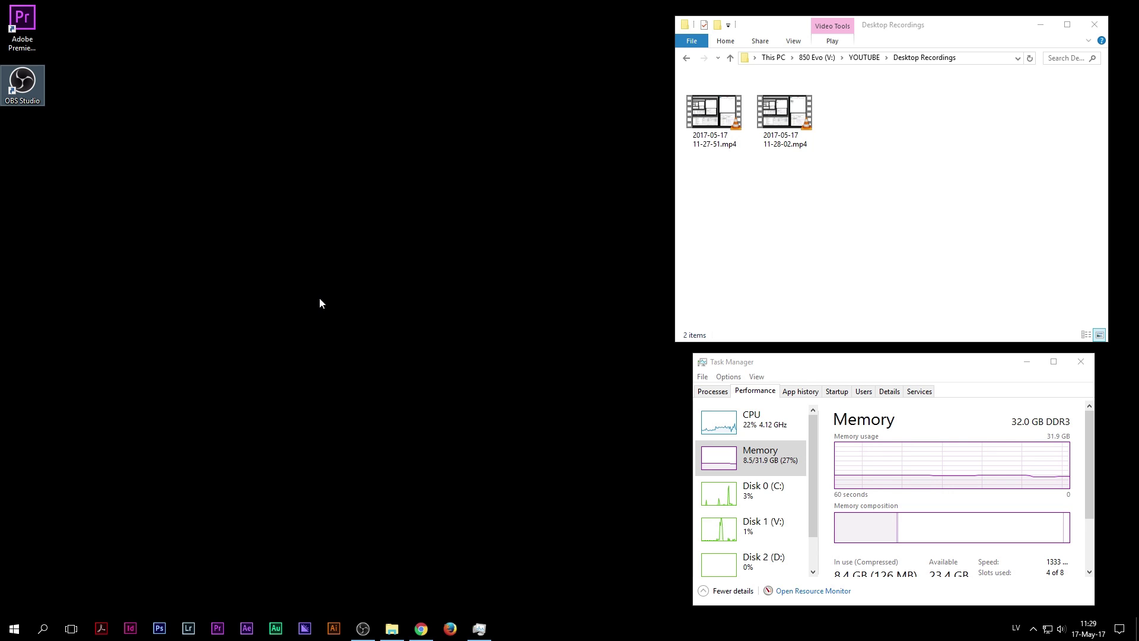
pyautogui.press('Return')
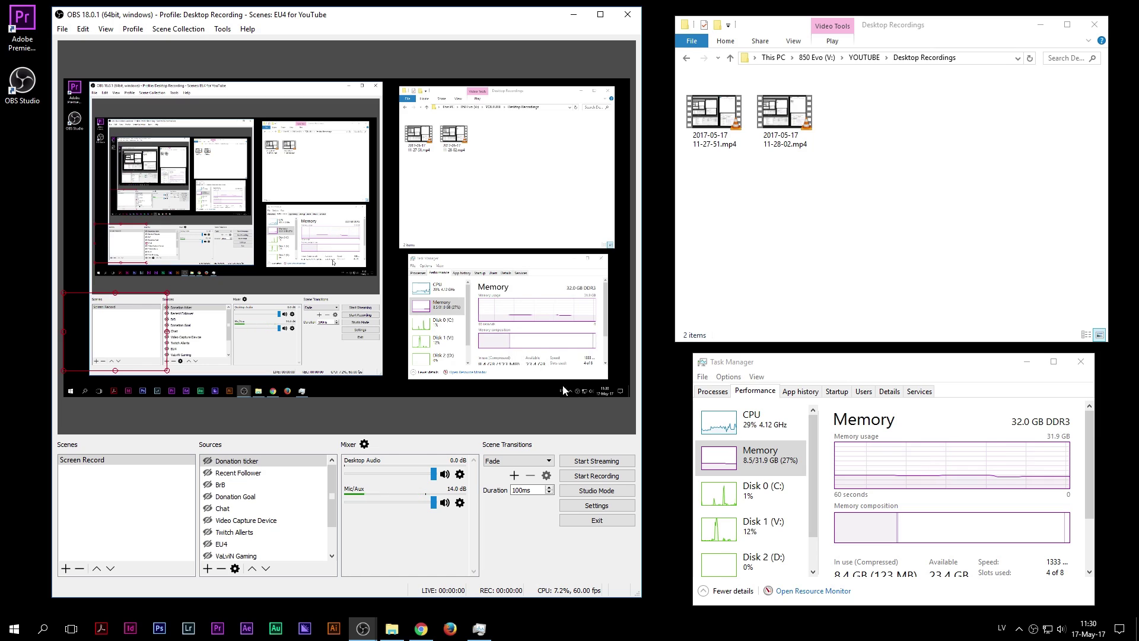
pyautogui.click(580, 480)
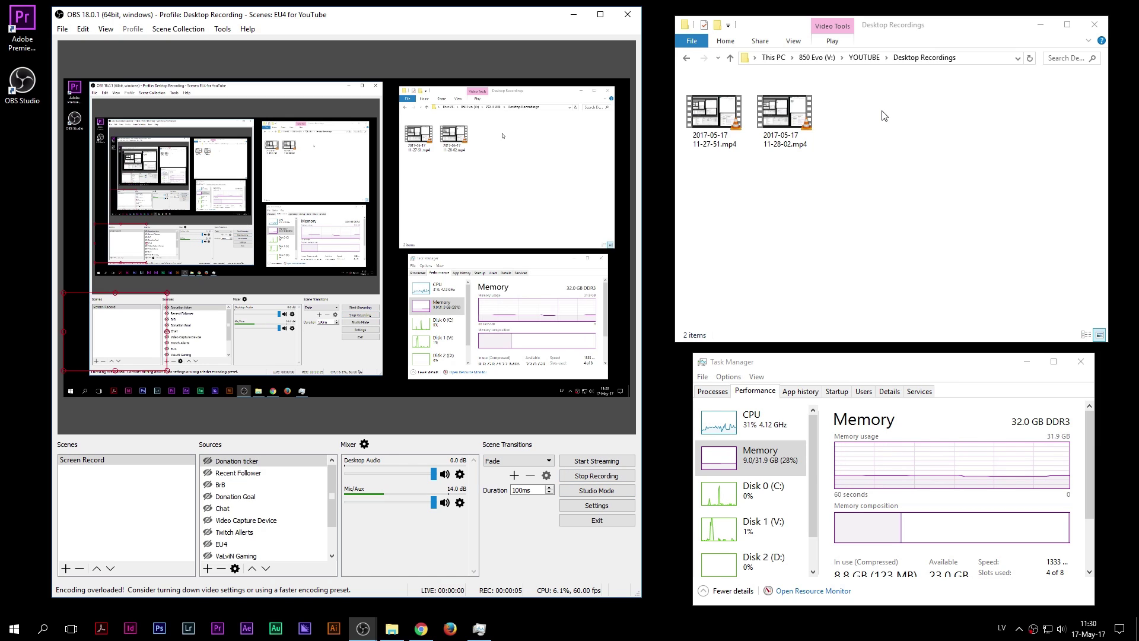
pyautogui.click(590, 478)
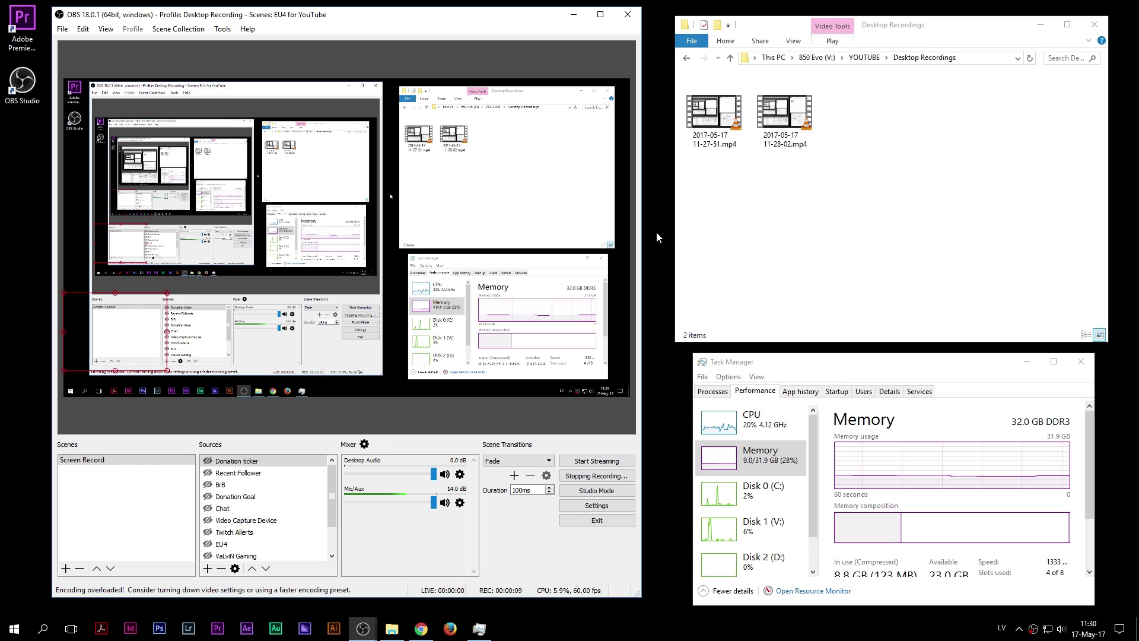